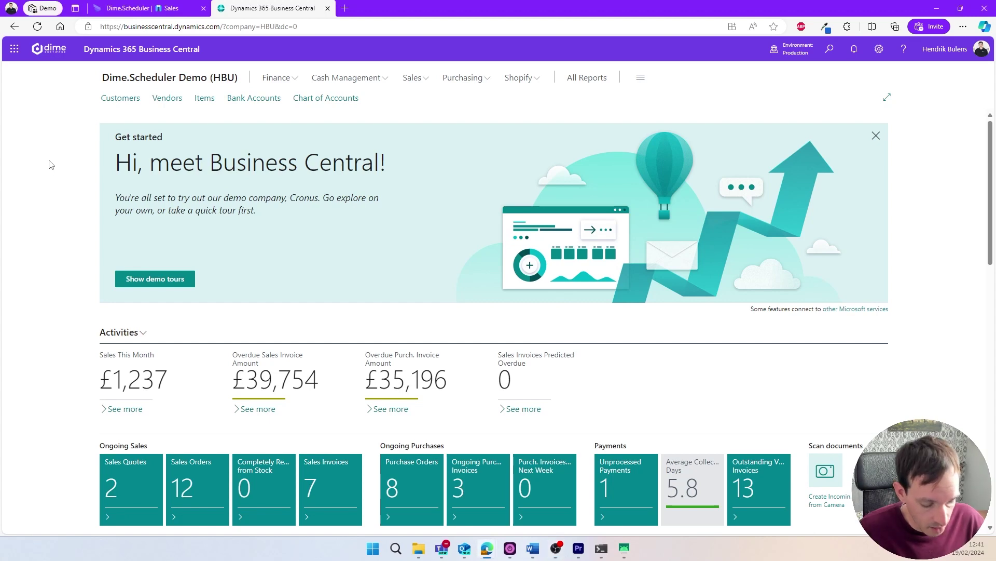
Find the Sales Orders list through the page search and start a new sales order
{"action": "key", "text": "alt+q"}
{"action": "type", "text": "s"}
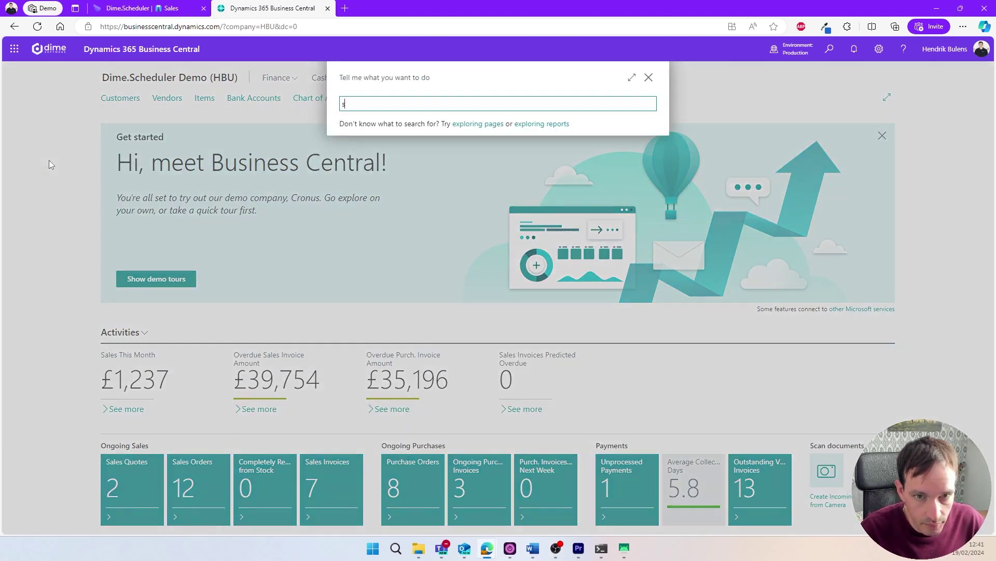
{"action": "type", "text": "ales order"}
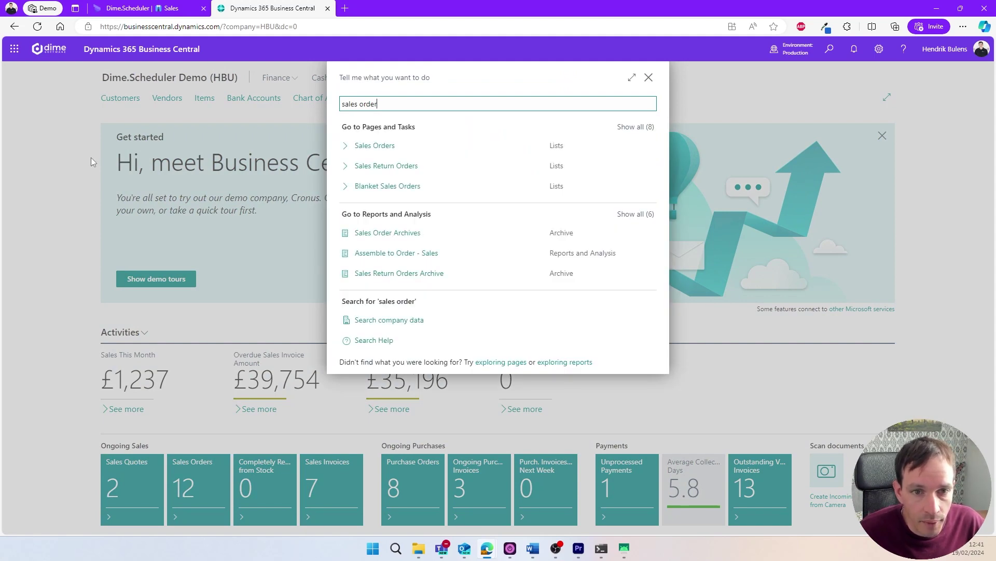
{"action": "left_click", "coordinate": [366, 149]}
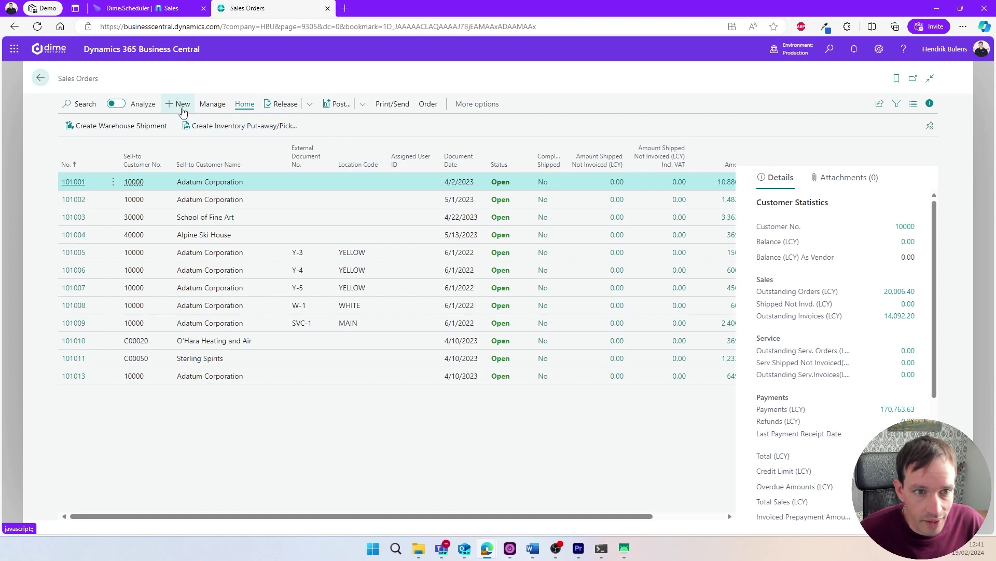
{"action": "left_click", "coordinate": [181, 105]}
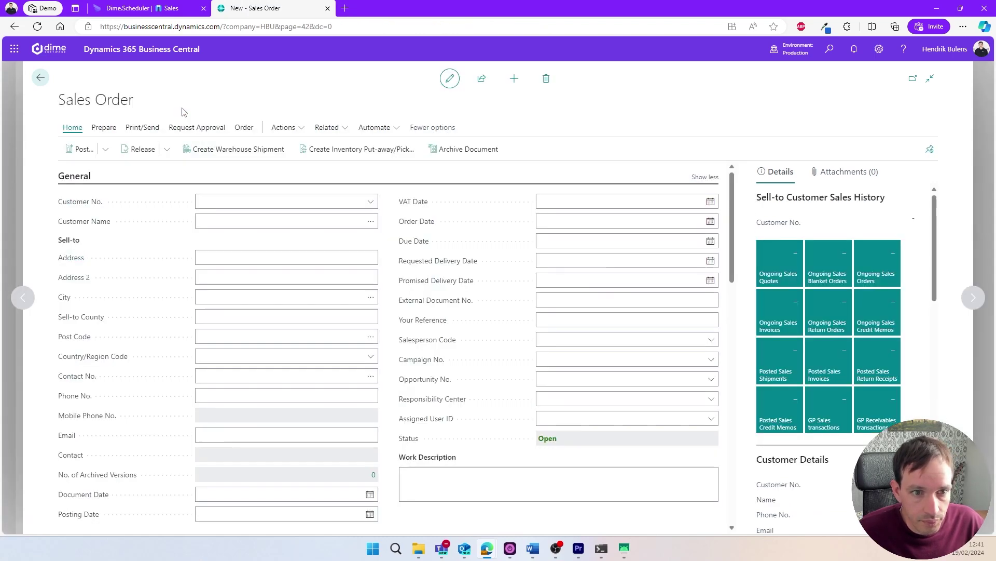
Choose Pryce Advertising as the customer of the new sales order
{"action": "left_click", "coordinate": [370, 201]}
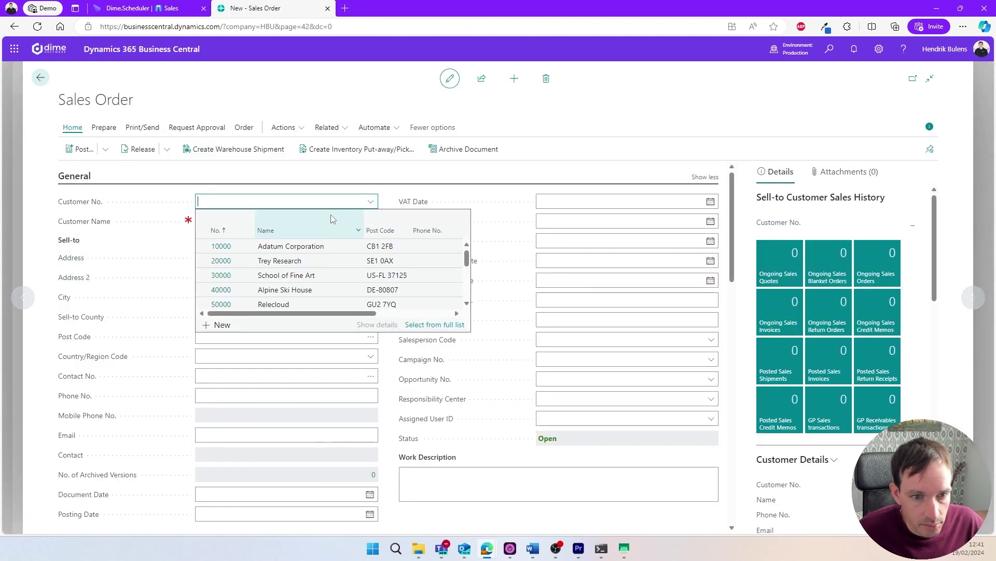
{"action": "scroll", "coordinate": [281, 254], "scroll_direction": "down", "scroll_amount": 5}
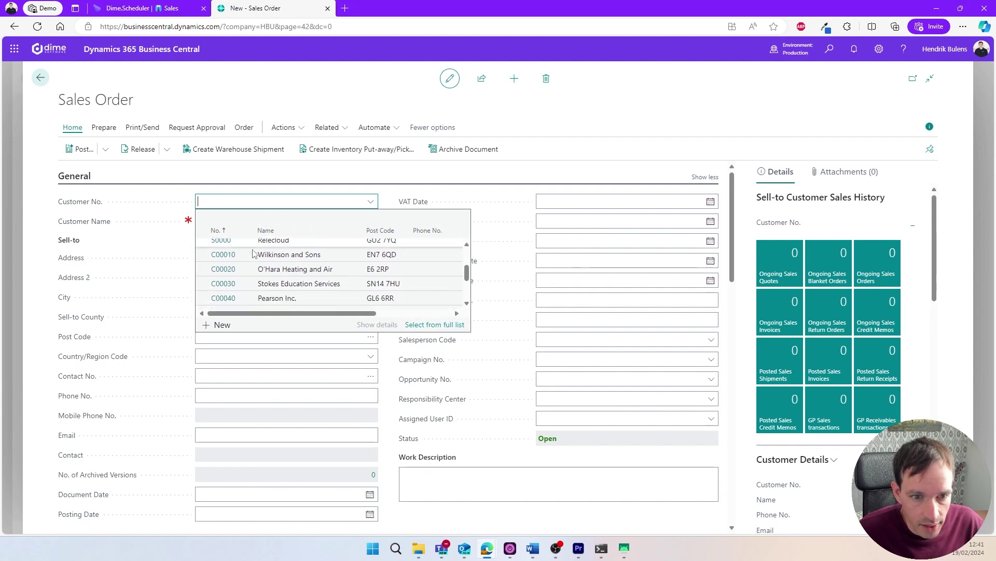
{"action": "scroll", "coordinate": [254, 252], "scroll_direction": "down", "scroll_amount": 1}
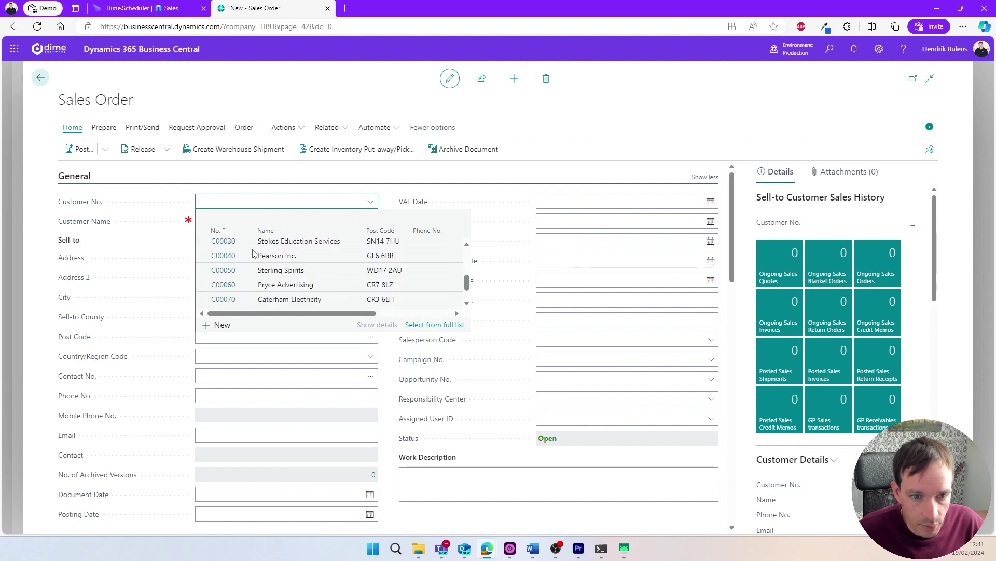
{"action": "left_click", "coordinate": [234, 284]}
Add an order line for item 1896-S ATHENS Desk with a quantity of 1
{"action": "scroll", "coordinate": [233, 283], "scroll_direction": "down", "scroll_amount": 4}
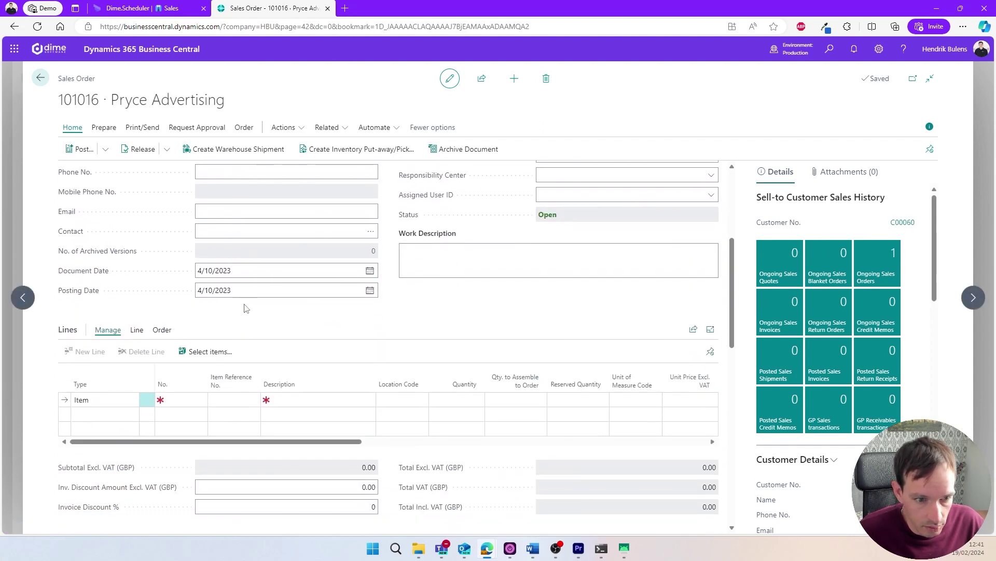
{"action": "left_click", "coordinate": [187, 400]}
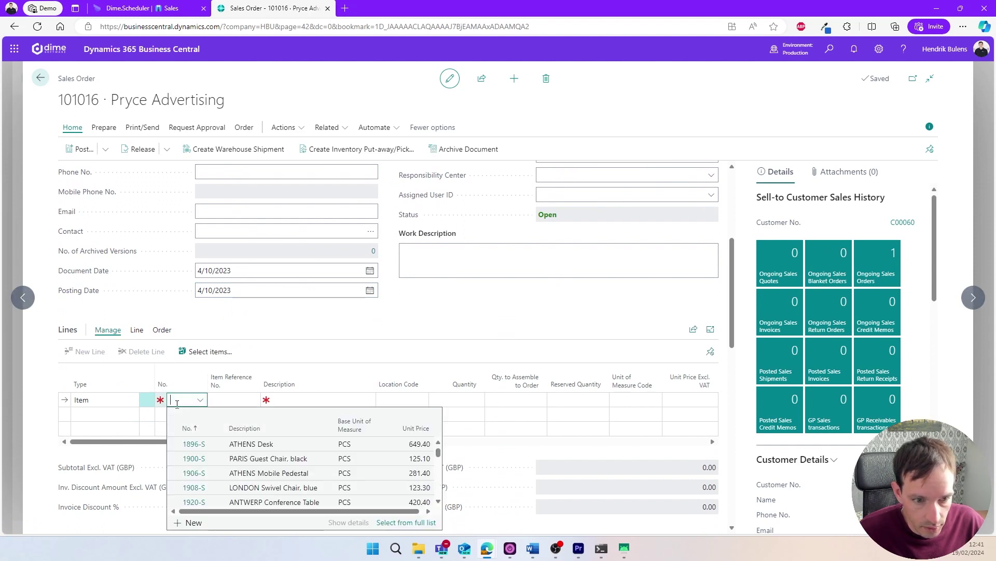
{"action": "left_click", "coordinate": [191, 444]}
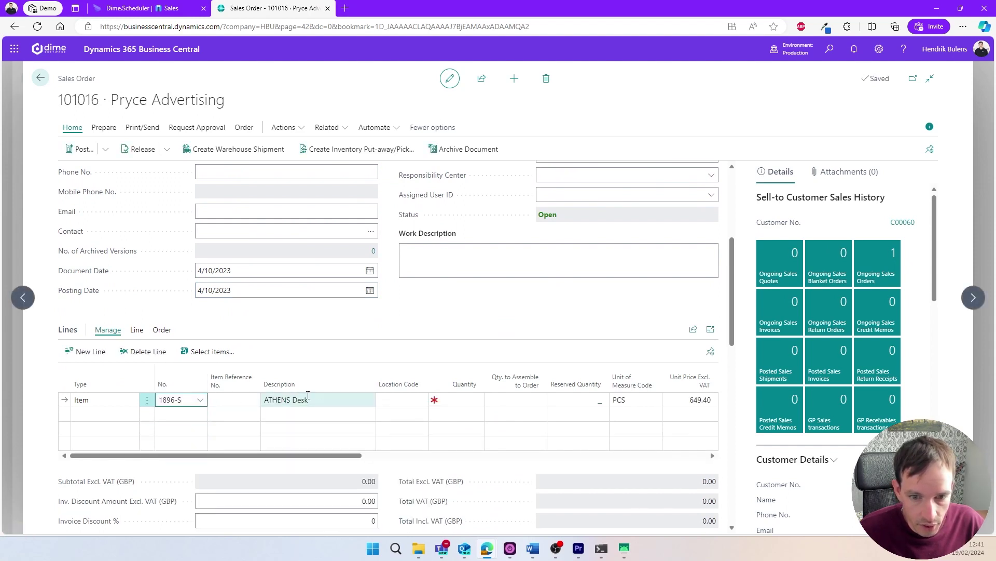
{"action": "left_click", "coordinate": [444, 399]}
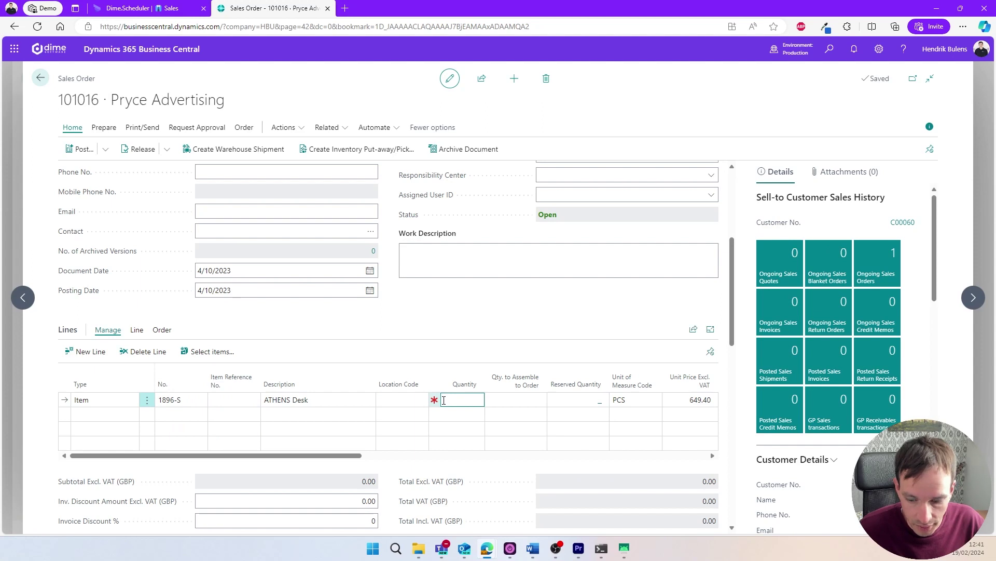
{"action": "type", "text": "1"}
{"action": "left_click", "coordinate": [451, 315]}
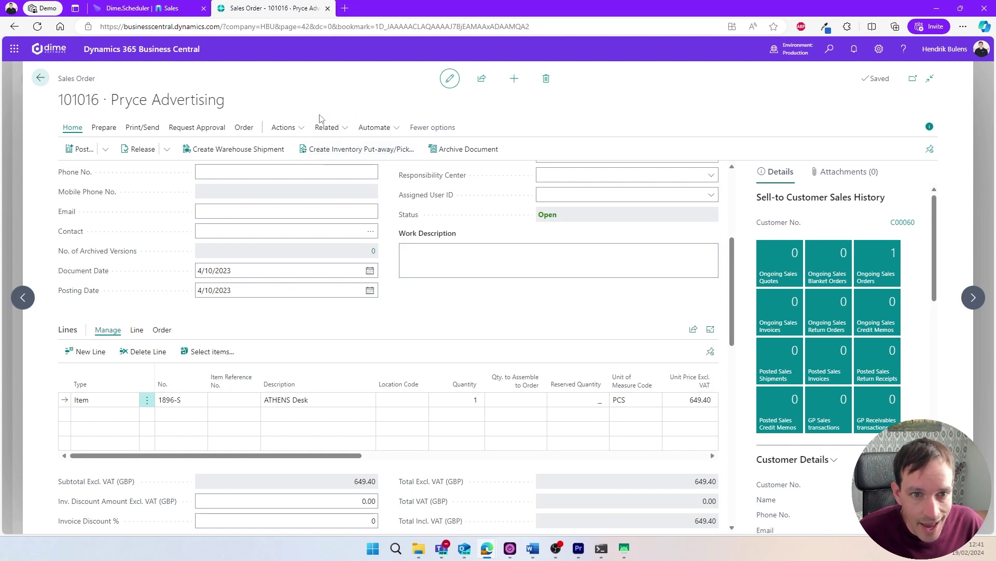
Send the Pryce Advertising sales order with the ATHENS Desk line to Dime.Scheduler
{"action": "left_click", "coordinate": [285, 131]}
{"action": "mouse_move", "coordinate": [348, 245]}
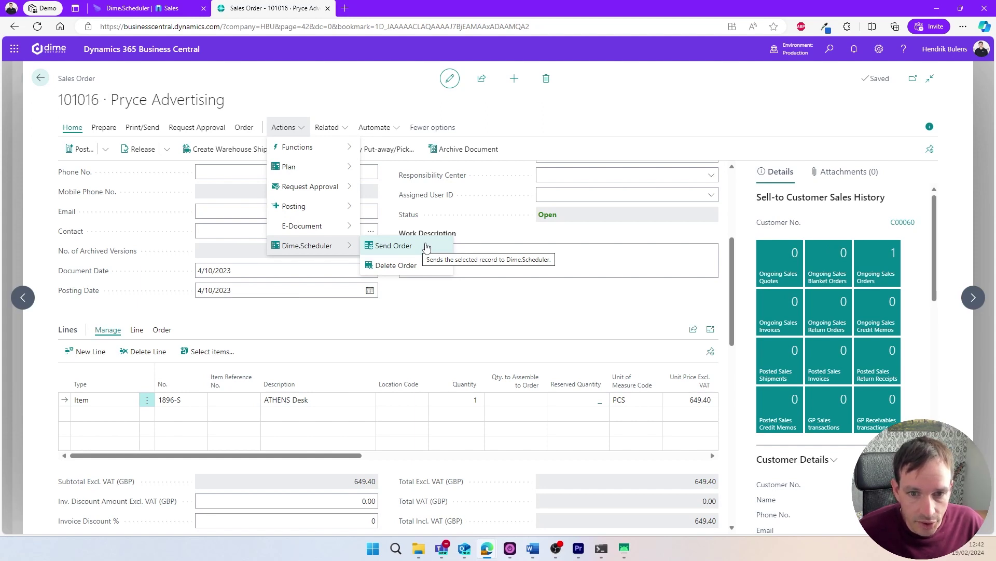
{"action": "left_click", "coordinate": [394, 246]}
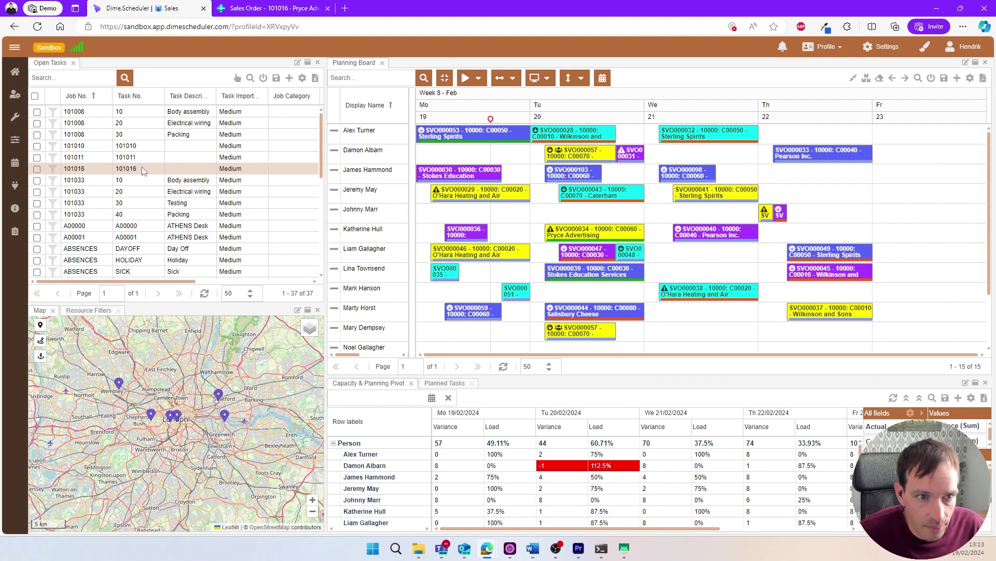
In Dime.Scheduler, select the open task of the new sales order and map the route from the resource near Greenwich to its location
{"action": "left_click", "coordinate": [143, 171]}
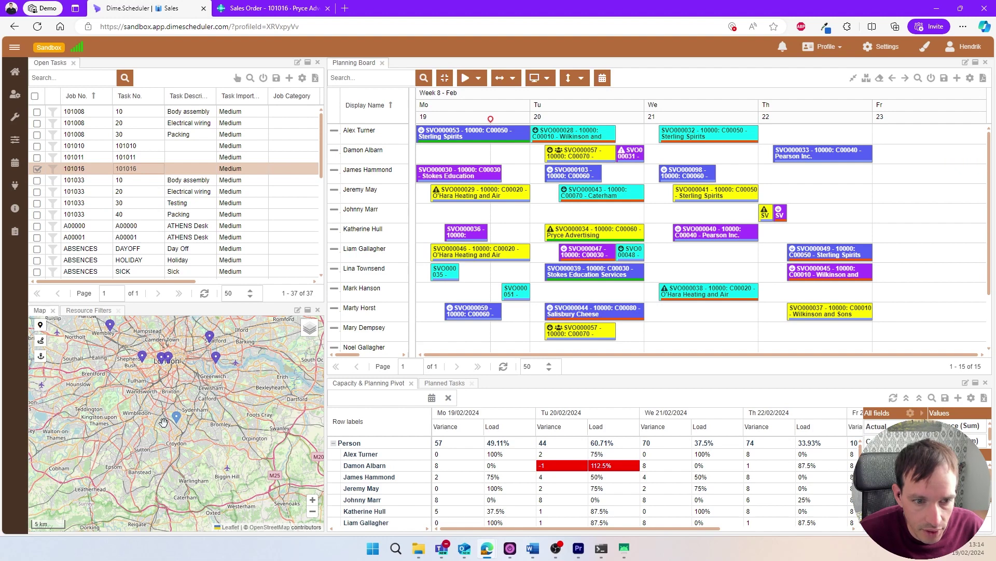
{"action": "mouse_move", "coordinate": [177, 417]}
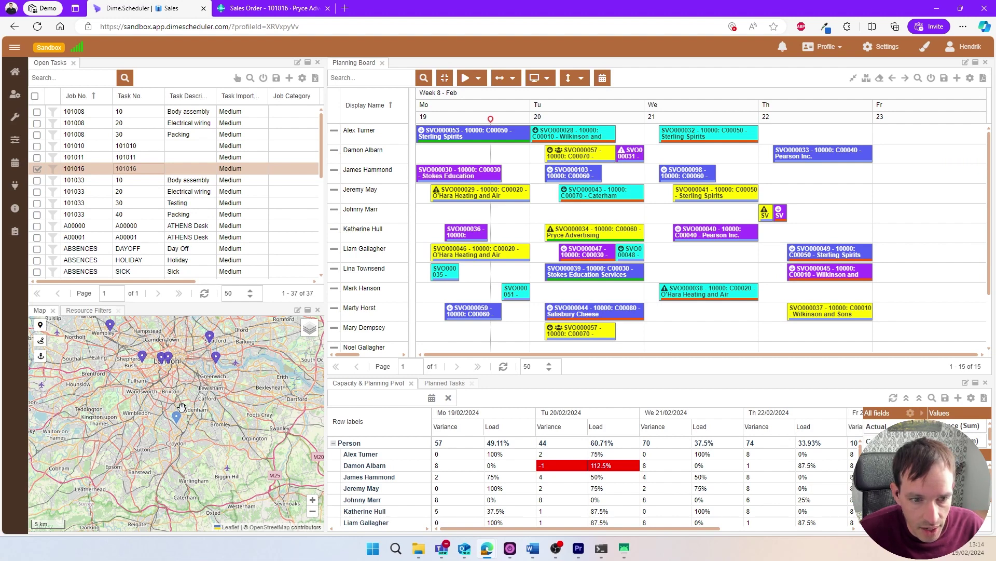
{"action": "mouse_move", "coordinate": [215, 358]}
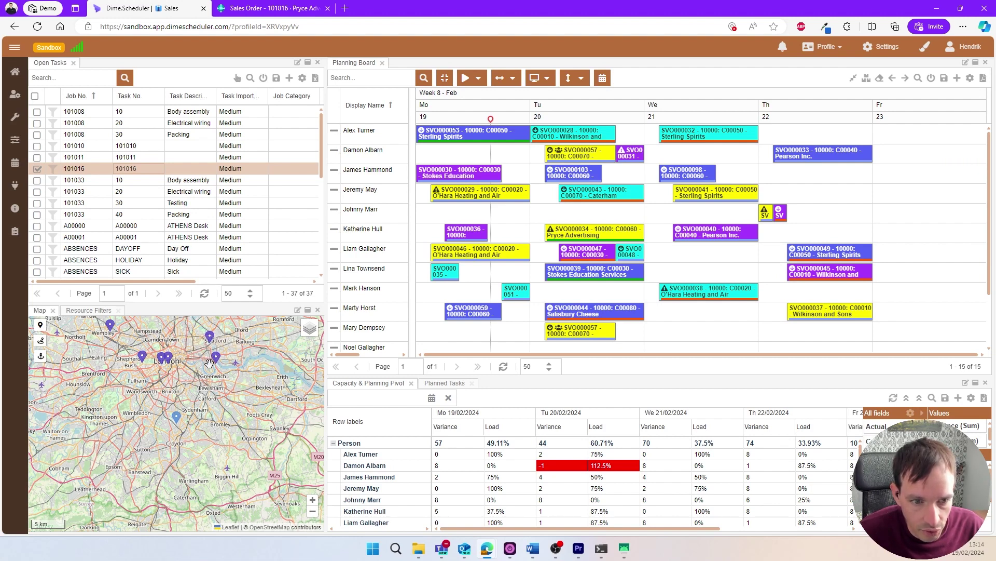
{"action": "left_click", "coordinate": [216, 359]}
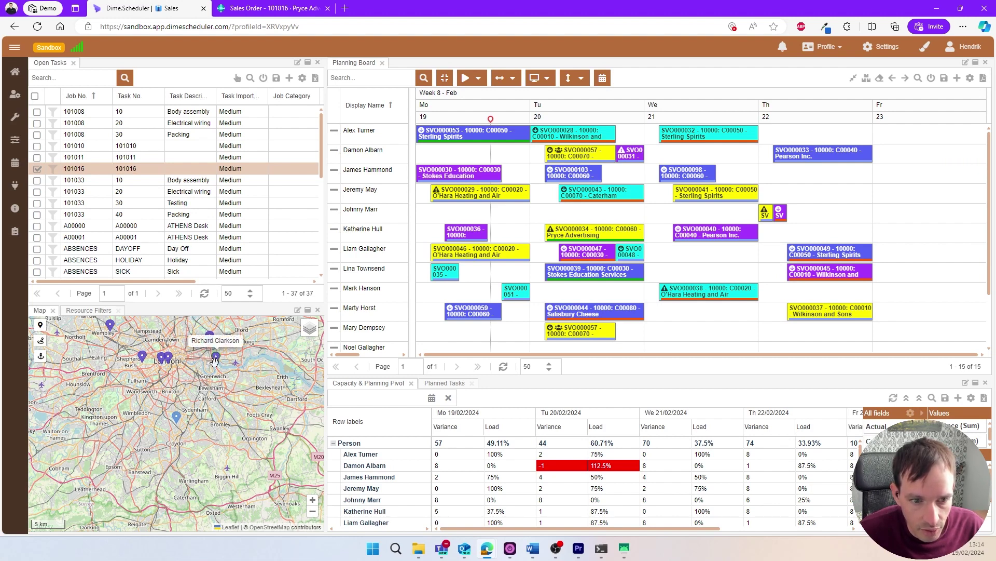
{"action": "left_click", "coordinate": [176, 415]}
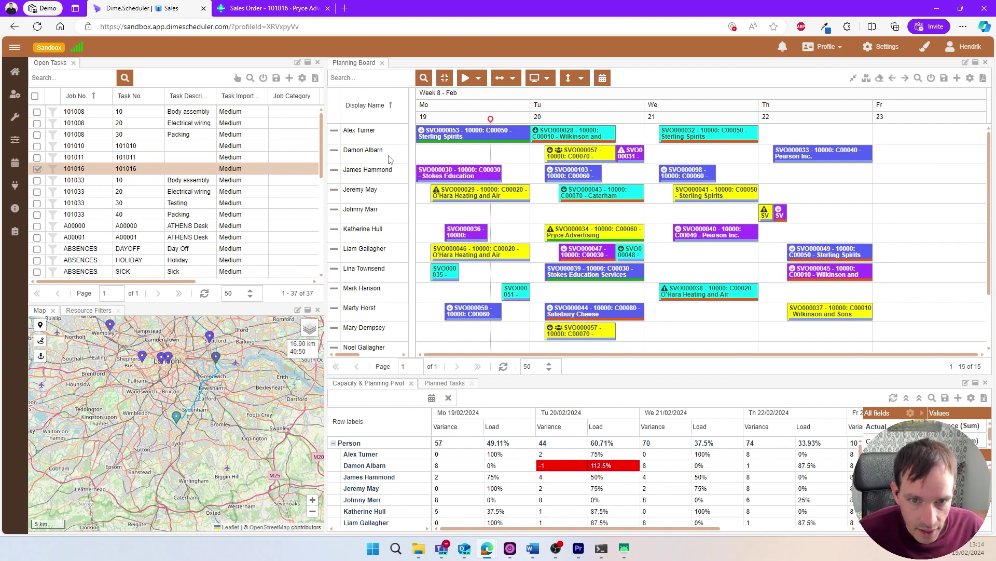
Examine the resources' planned appointments and capacity load for the week of 19 February to find availability
{"action": "scroll", "coordinate": [392, 161], "scroll_direction": "down", "scroll_amount": 3}
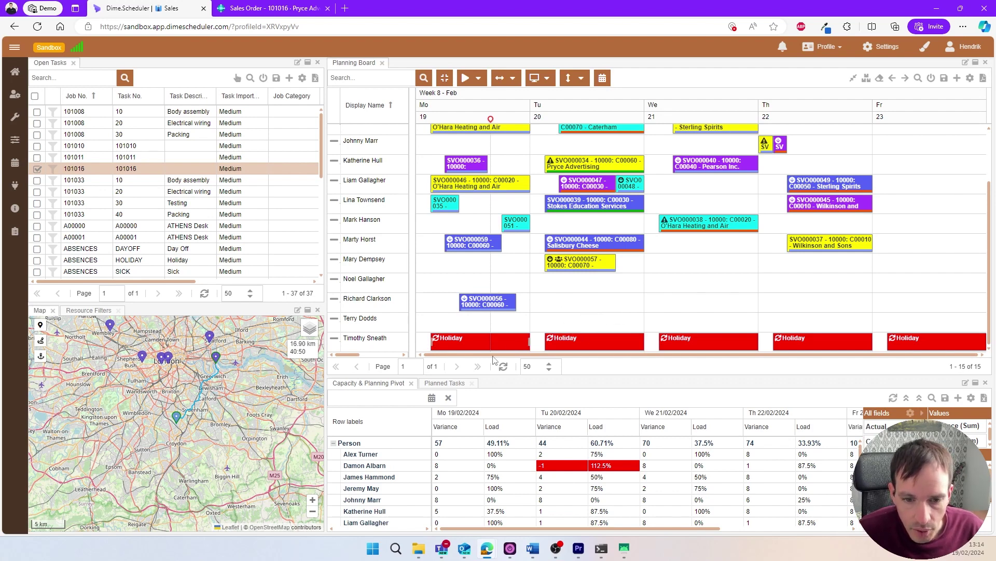
{"action": "scroll", "coordinate": [394, 462], "scroll_direction": "down", "scroll_amount": 2}
{"action": "scroll", "coordinate": [393, 463], "scroll_direction": "down", "scroll_amount": 4}
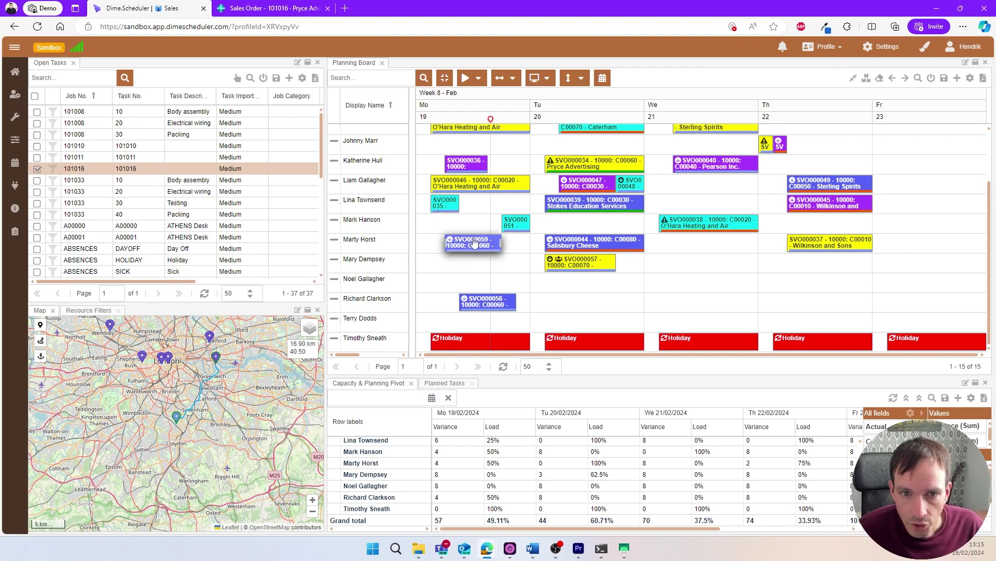
{"action": "scroll", "coordinate": [467, 259], "scroll_direction": "up", "scroll_amount": 3}
{"action": "left_click_drag", "start_coordinate": [455, 223], "coordinate": [437, 221]}
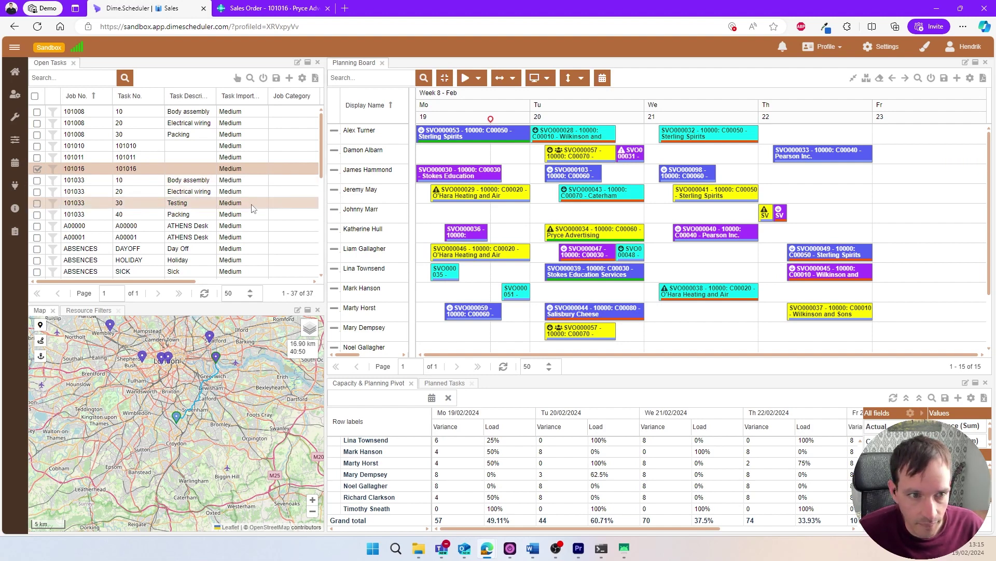
Schedule the sales order's open task on Thursday 22 February directly after the two short adjacent appointments, and open its linked Business Central record
{"action": "left_click", "coordinate": [89, 171]}
{"action": "left_click_drag", "start_coordinate": [89, 172], "coordinate": [792, 218]}
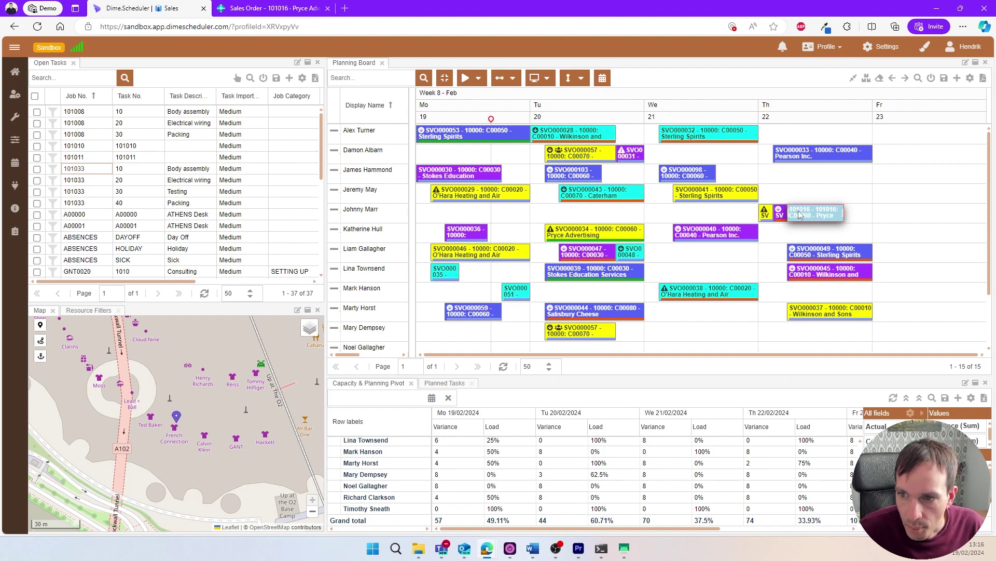
{"action": "right_click", "coordinate": [799, 215]}
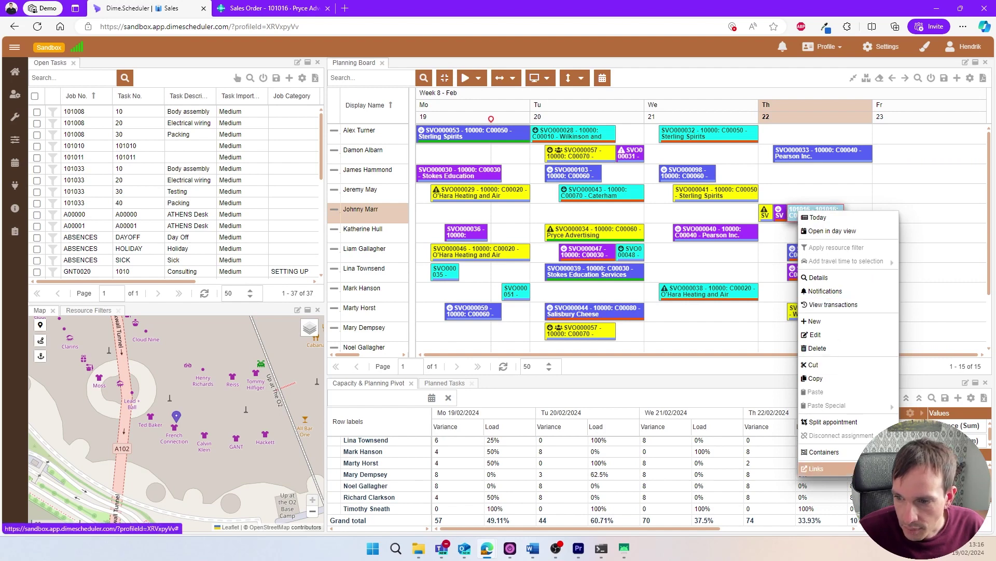
{"action": "left_click", "coordinate": [825, 468]}
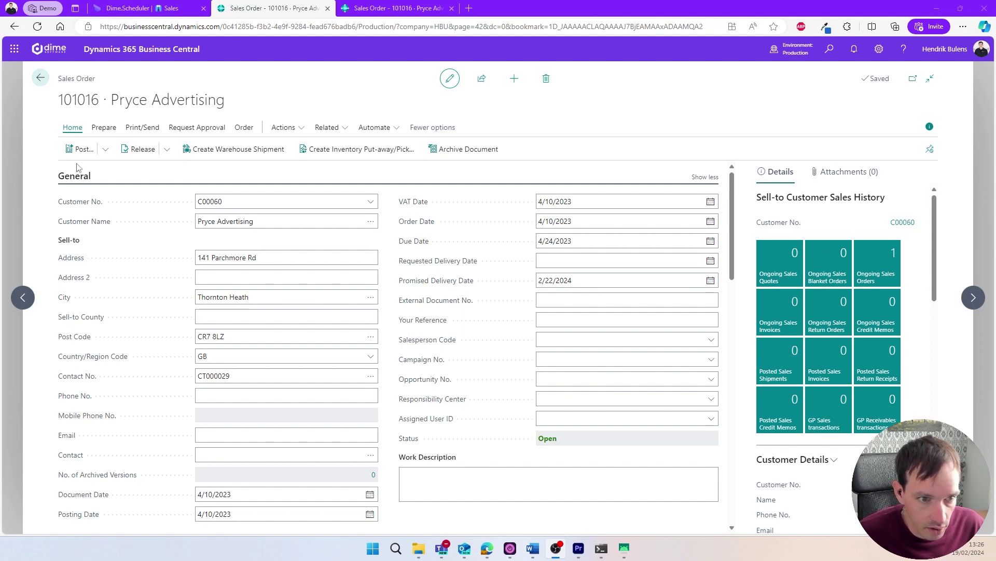
Review the linked sales order's lines, including the added resource line's quantity and planned delivery and shipment dates
{"action": "scroll", "coordinate": [79, 168], "scroll_direction": "down", "scroll_amount": 3}
{"action": "scroll", "coordinate": [80, 180], "scroll_direction": "down", "scroll_amount": 3}
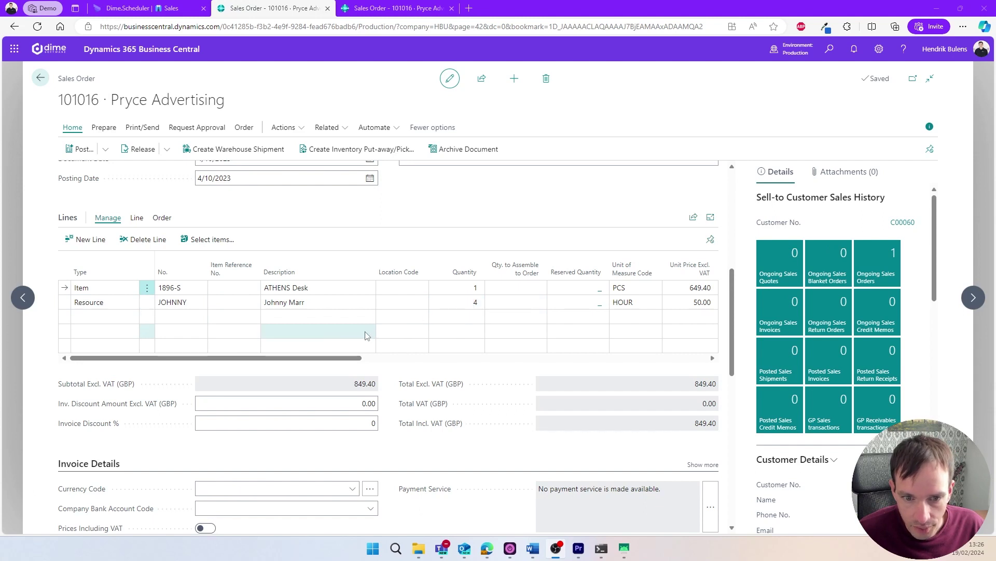
{"action": "left_click_drag", "start_coordinate": [365, 358], "coordinate": [664, 359]}
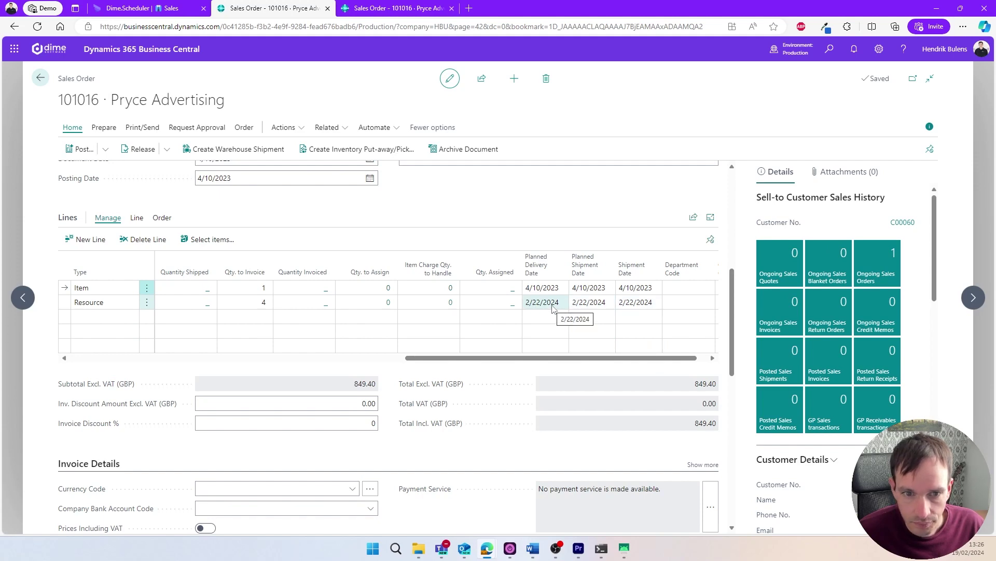
{"action": "scroll", "coordinate": [553, 305], "scroll_direction": "up", "scroll_amount": 5}
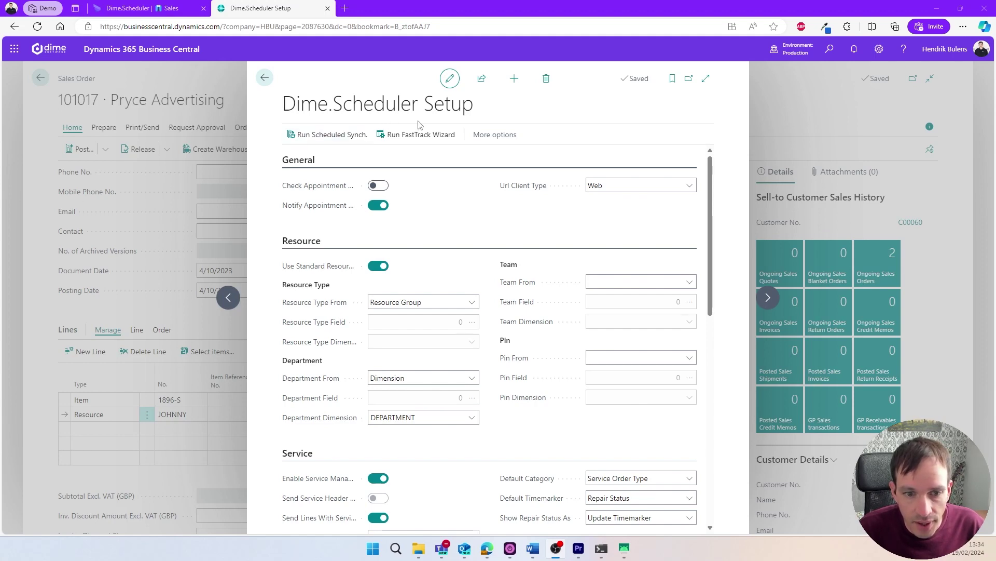
Review the Sales settings in Dime.Scheduler Setup, including Send Resources With Order, and return to the sales order
{"action": "scroll", "coordinate": [301, 197], "scroll_direction": "down", "scroll_amount": 1}
{"action": "scroll", "coordinate": [302, 197], "scroll_direction": "down", "scroll_amount": 2}
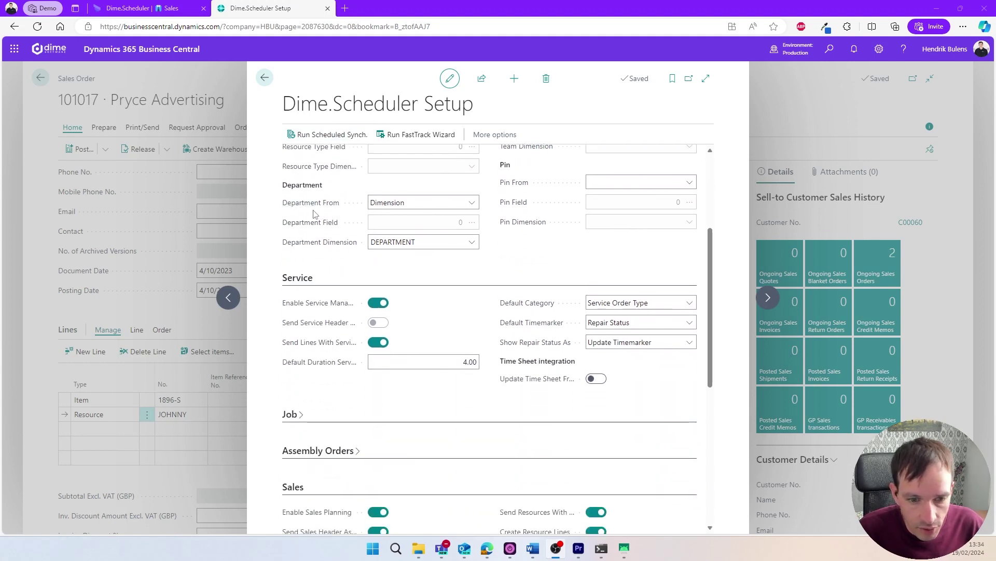
{"action": "scroll", "coordinate": [311, 213], "scroll_direction": "down", "scroll_amount": 3}
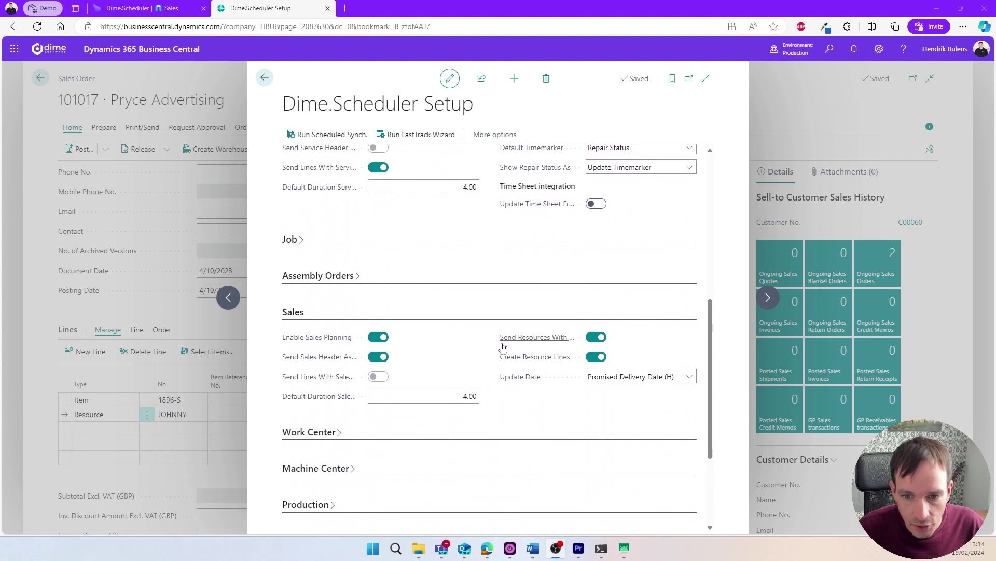
{"action": "mouse_move", "coordinate": [551, 344]}
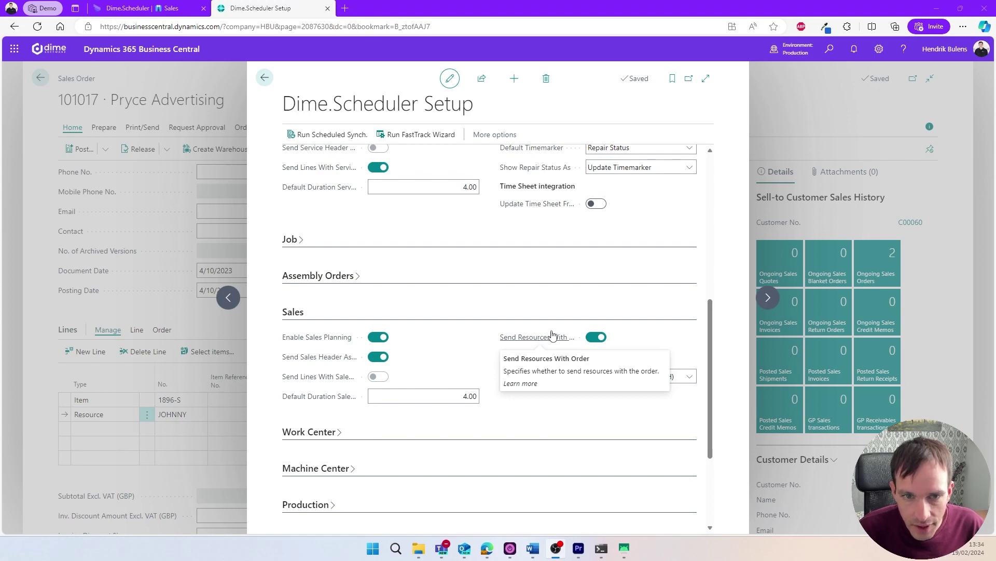
{"action": "left_click", "coordinate": [266, 78]}
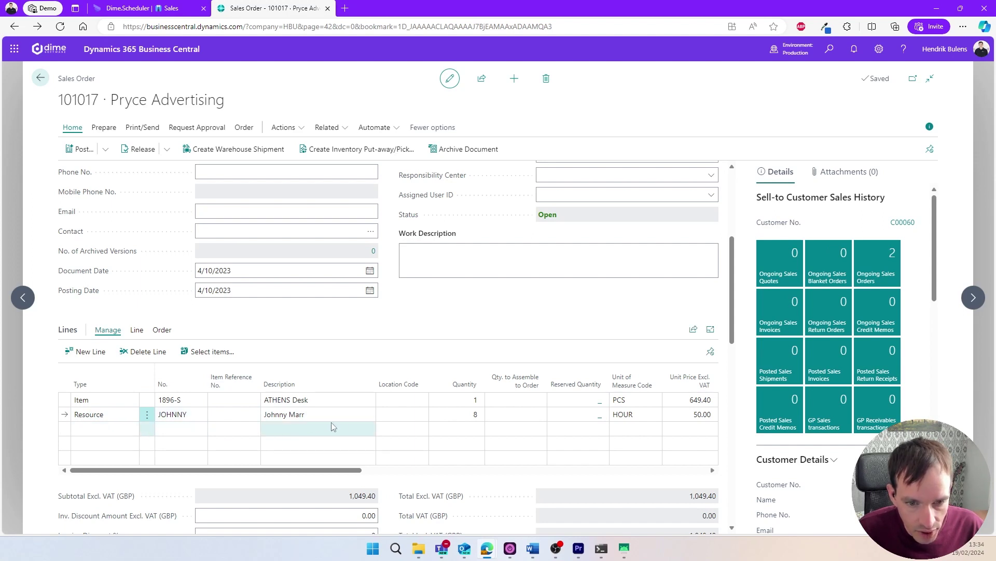
Check the resource line's planned dates and send this Pryce Advertising sales order to Dime.Scheduler
{"action": "left_click_drag", "start_coordinate": [337, 470], "coordinate": [667, 470]}
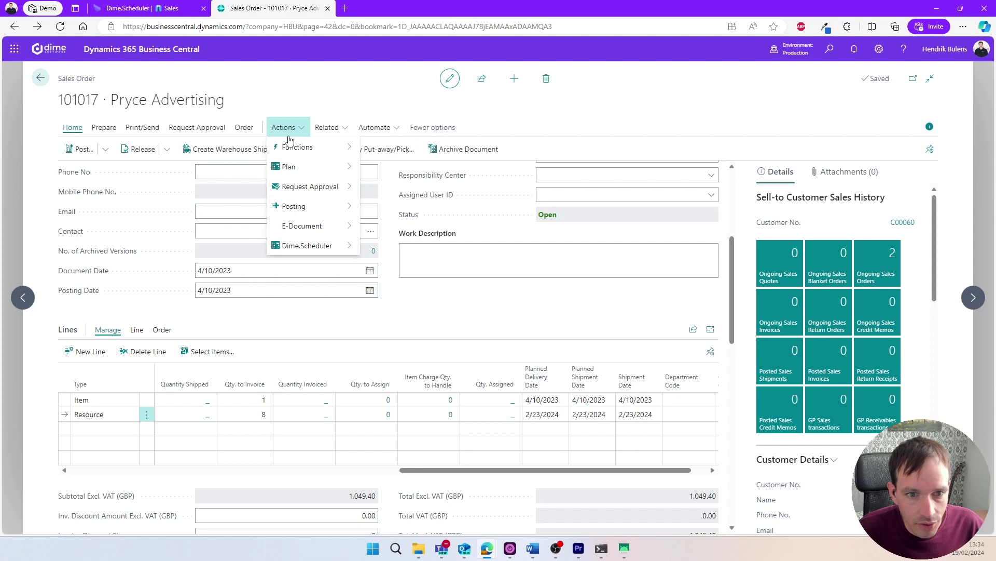
{"action": "mouse_move", "coordinate": [306, 245]}
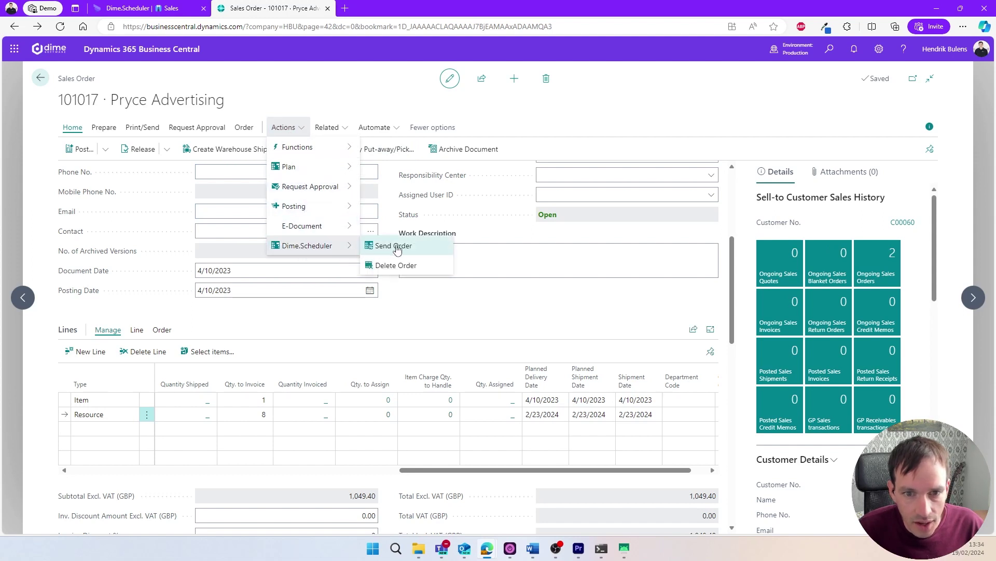
{"action": "left_click", "coordinate": [394, 247]}
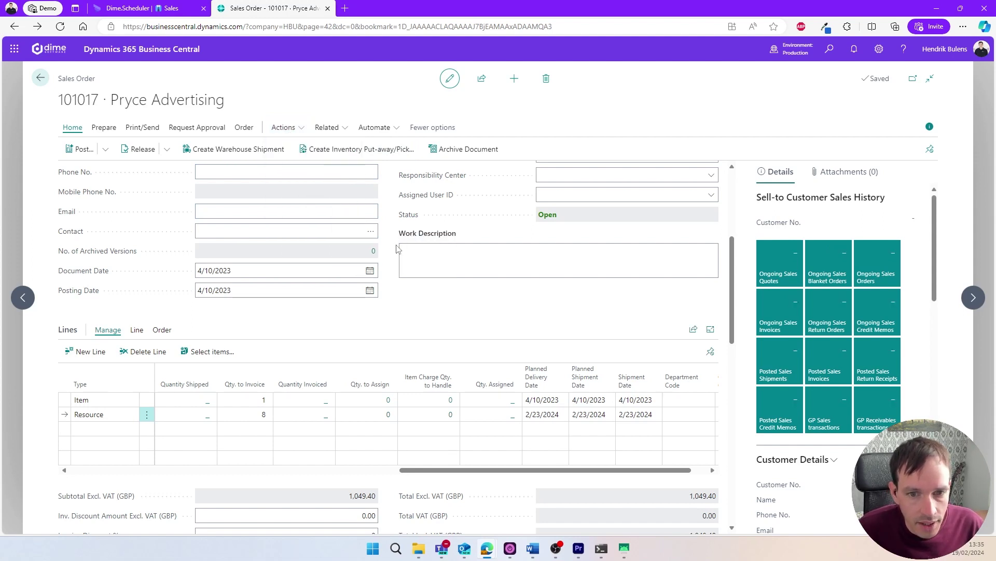
Check the planned Pryce Advertising appointments on the Dime.Scheduler planning board and in the resource's Outlook calendar for February 18–24, 2024
{"action": "left_click", "coordinate": [167, 8]}
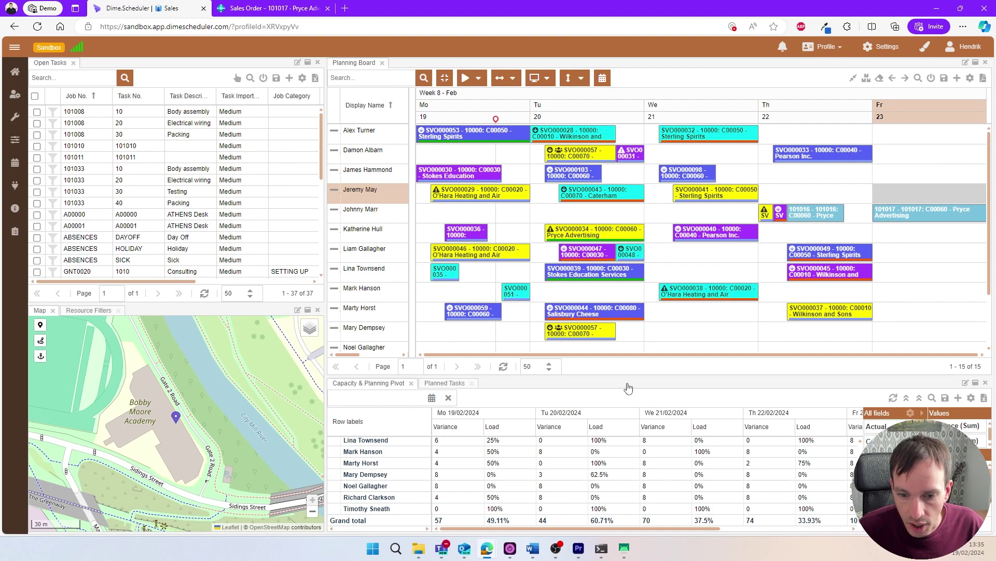
{"action": "mouse_move", "coordinate": [487, 548]}
{"action": "left_click", "coordinate": [510, 513]}
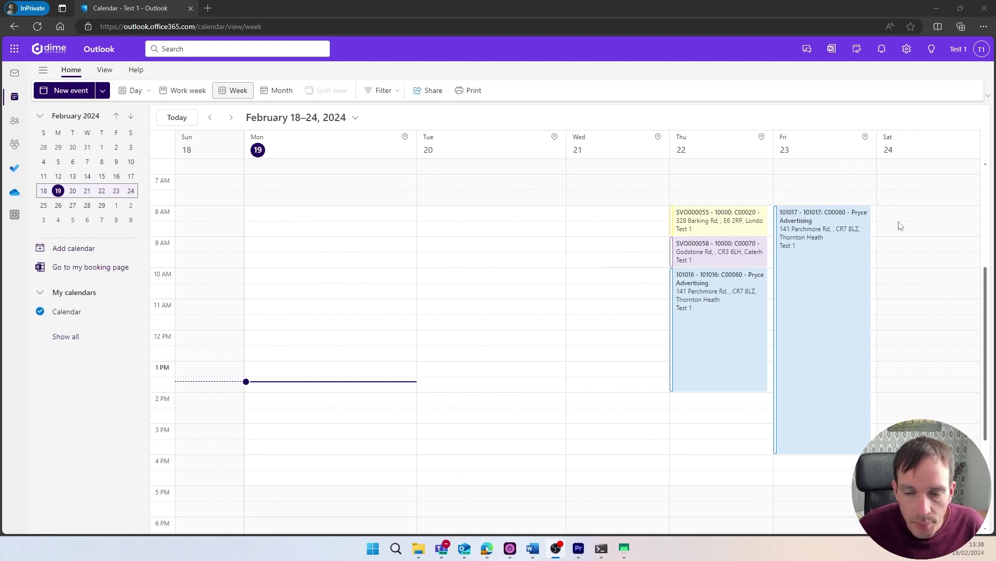
Switch to the mirrored SM-X200 tablet, view the mobile week schedule, and open the Friday 23 February Pryce Advertising appointment's details and map location
{"action": "mouse_move", "coordinate": [622, 556]}
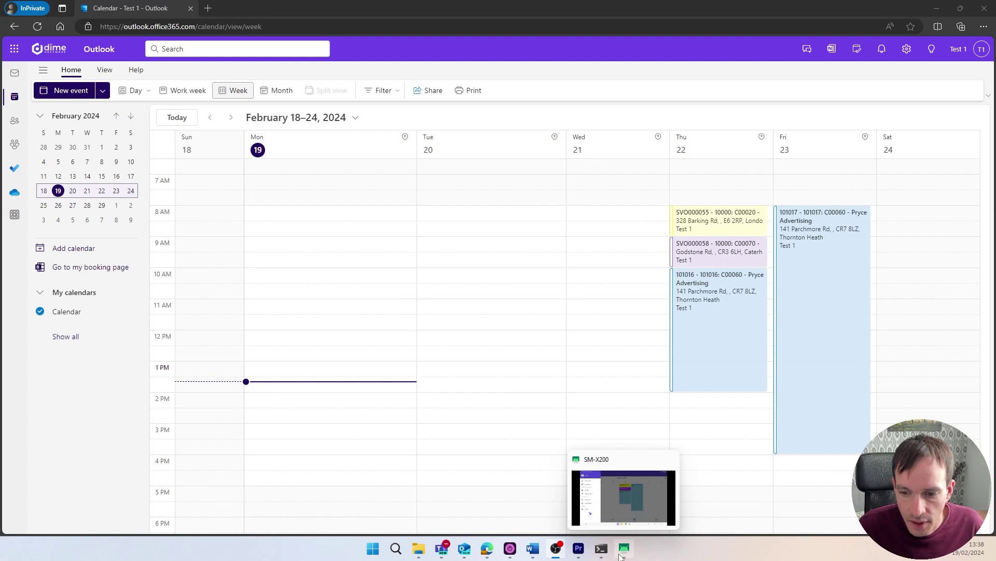
{"action": "left_click", "coordinate": [621, 557]}
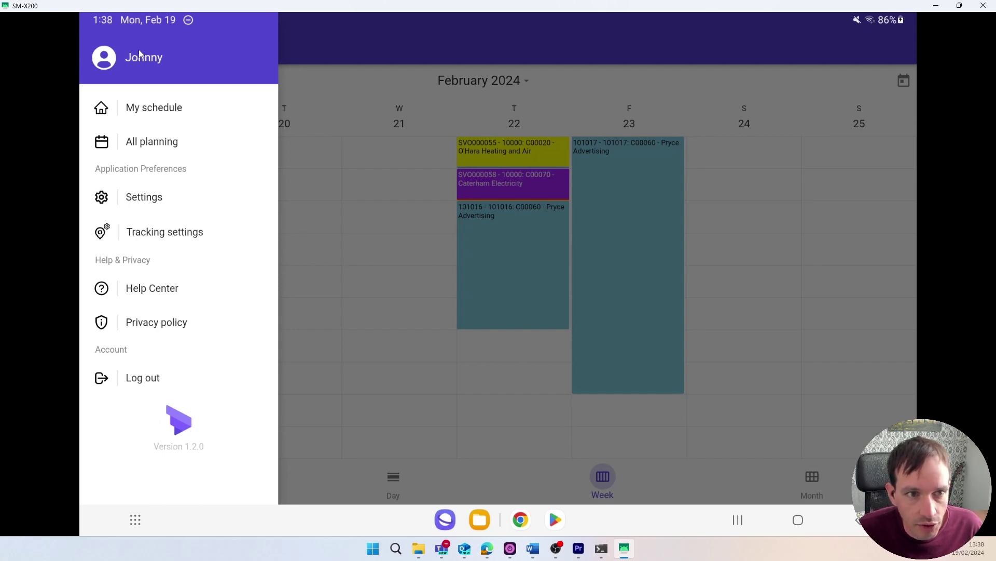
{"action": "left_click", "coordinate": [406, 98]}
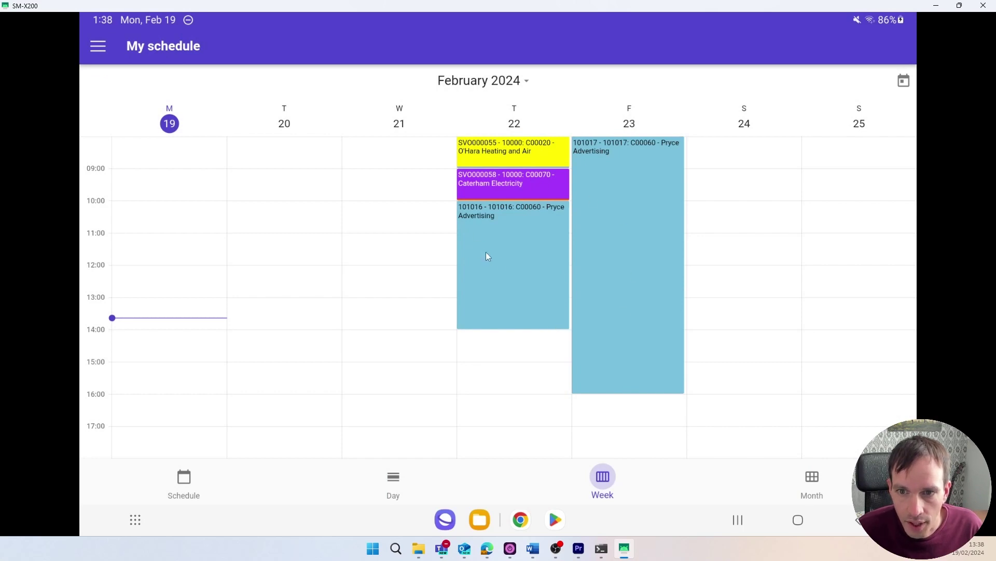
{"action": "left_click", "coordinate": [609, 199]}
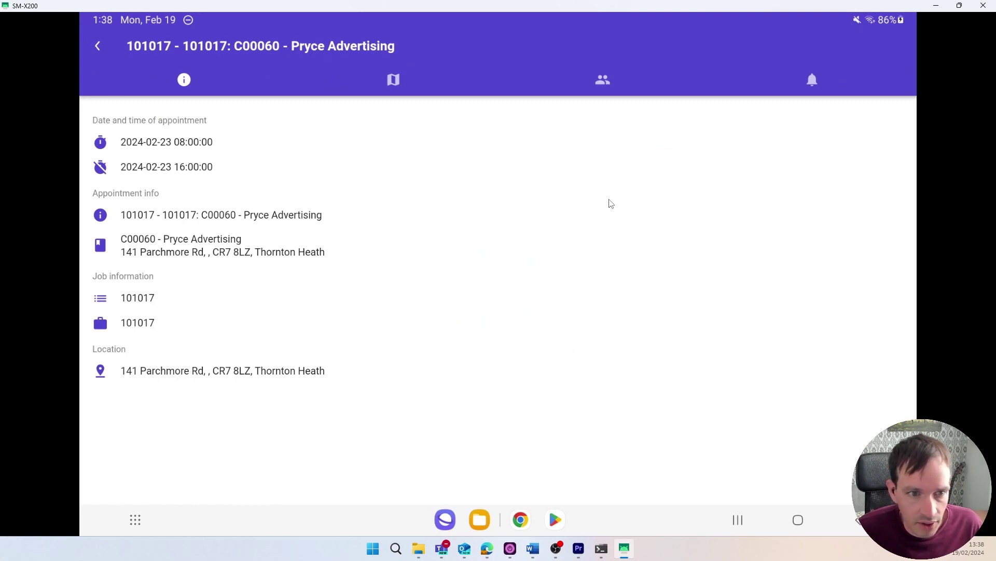
{"action": "left_click", "coordinate": [393, 81]}
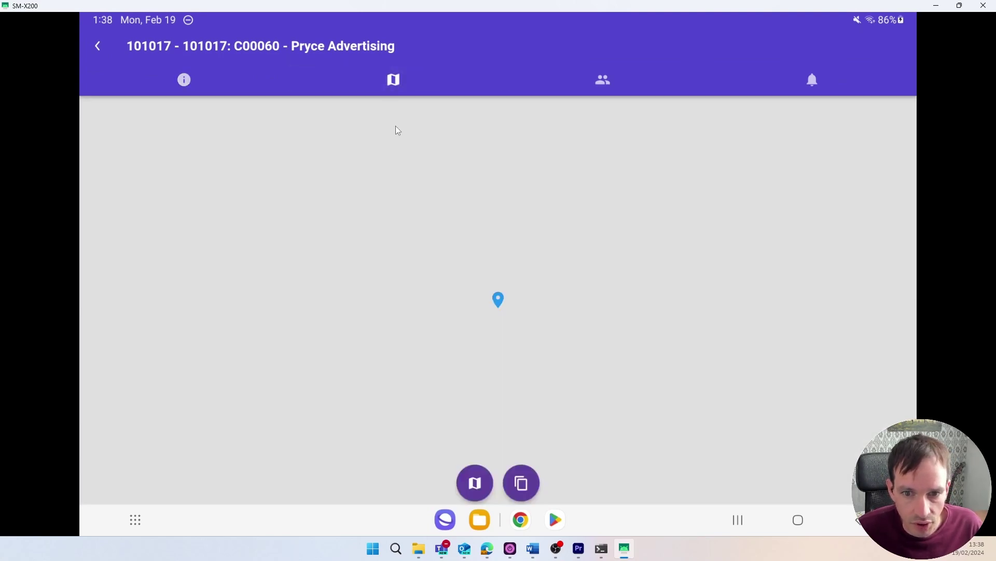